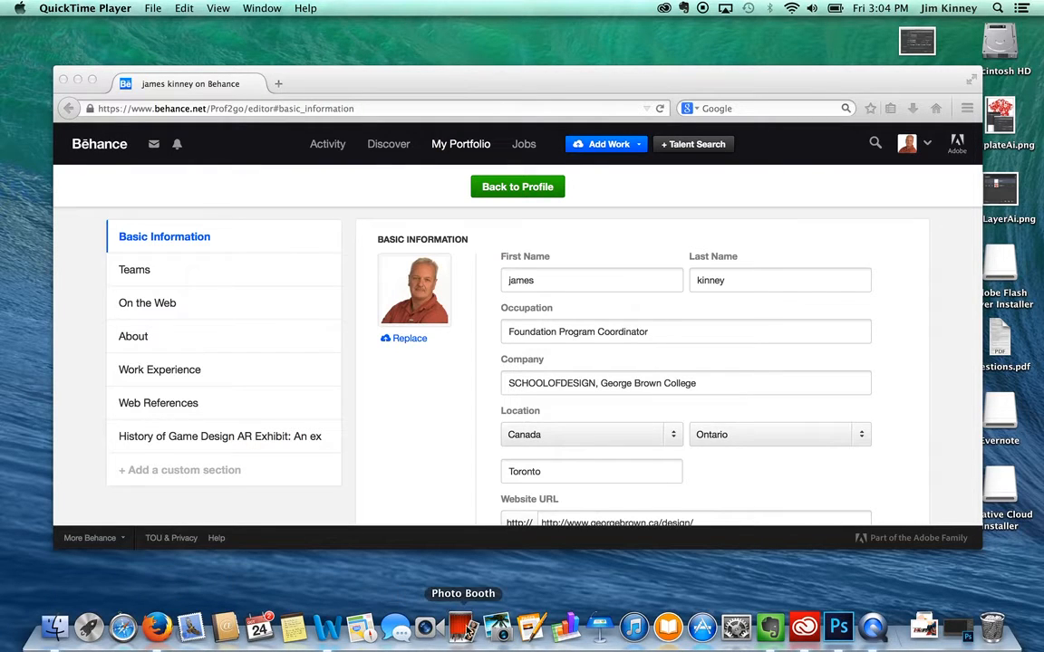
# Take a Photo Booth webcam snapshot and copy it onto the desktop as an image file.
pyautogui.click(462, 627)
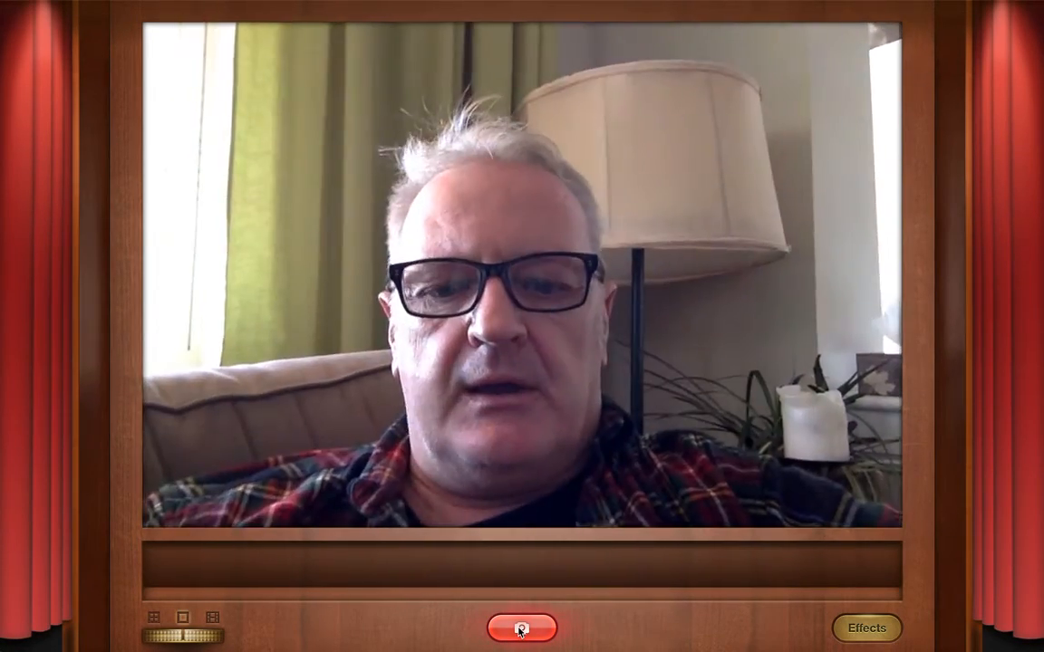
pyautogui.click(521, 628)
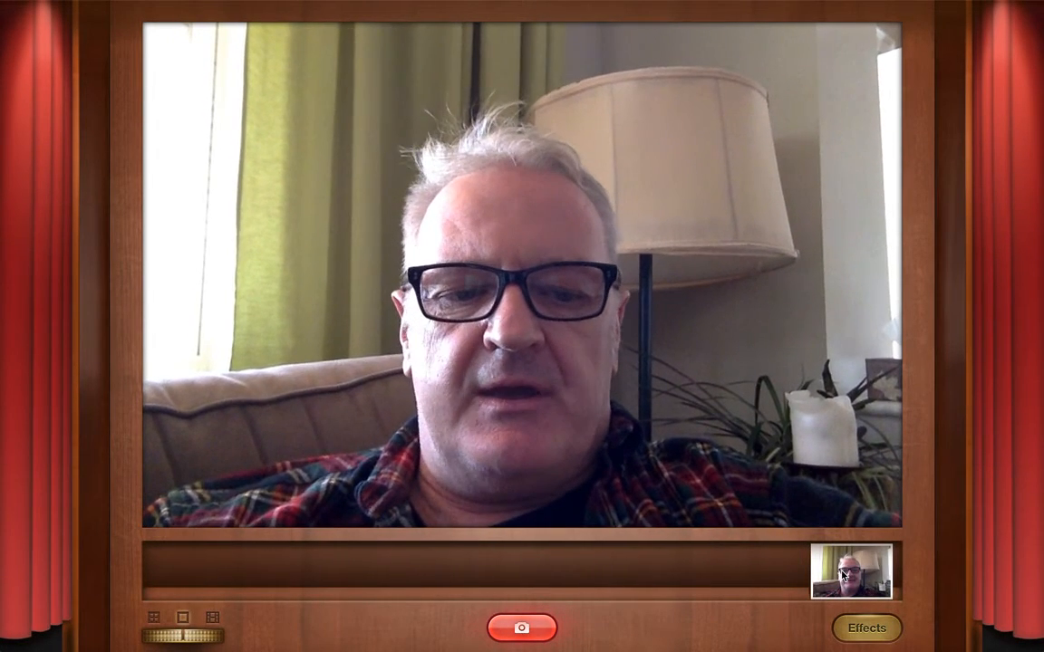
pyautogui.press('Escape')
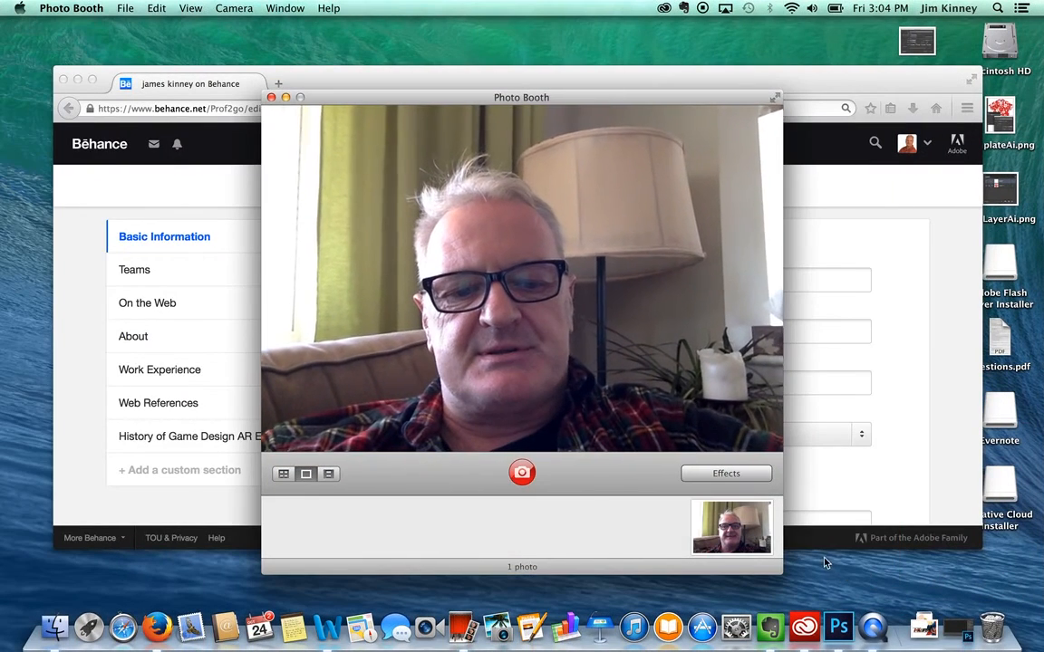
pyautogui.moveTo(743, 536); pyautogui.dragTo(1009, 570)
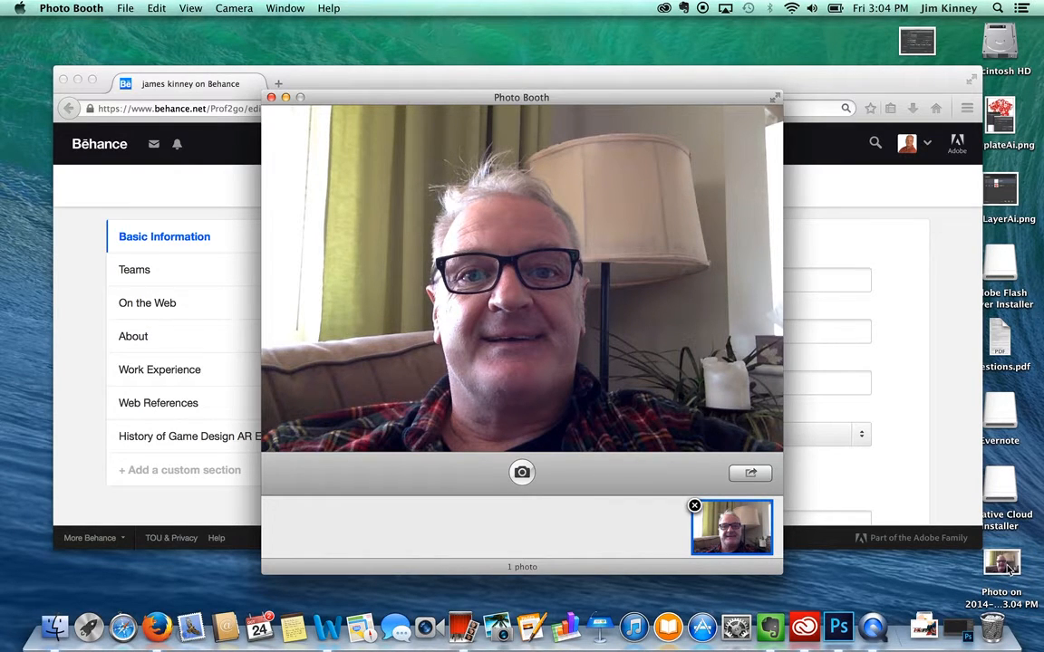
# Open the desktop photo 'Photo on 2014-10-24 at 3.04 PM.jpg' with Adobe Photoshop CC.
pyautogui.rightClick(1010, 568)
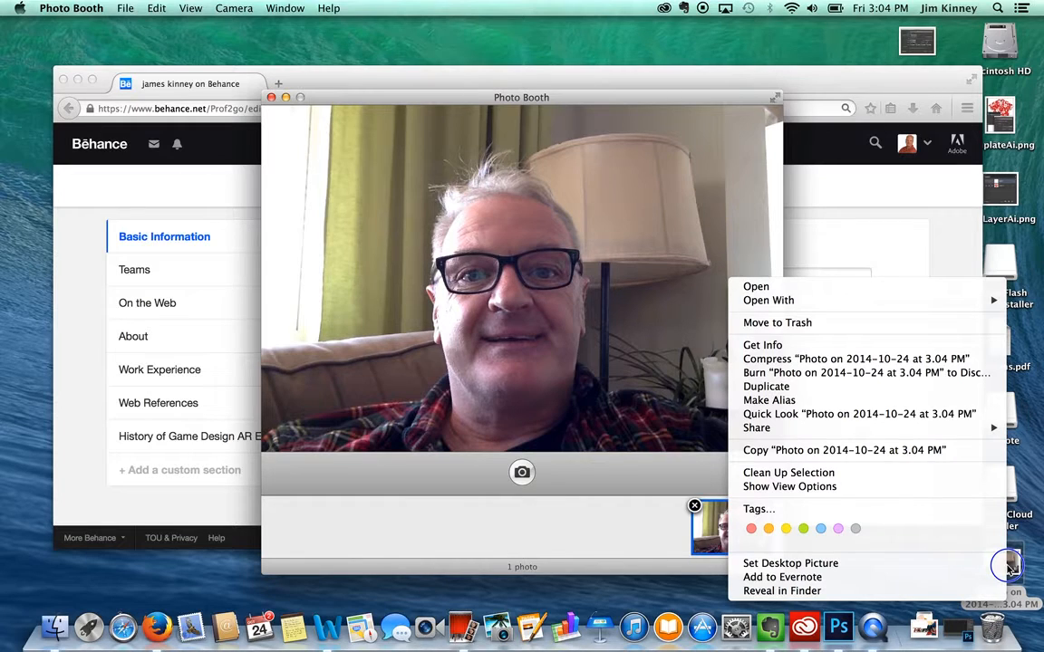
pyautogui.moveTo(820, 301)
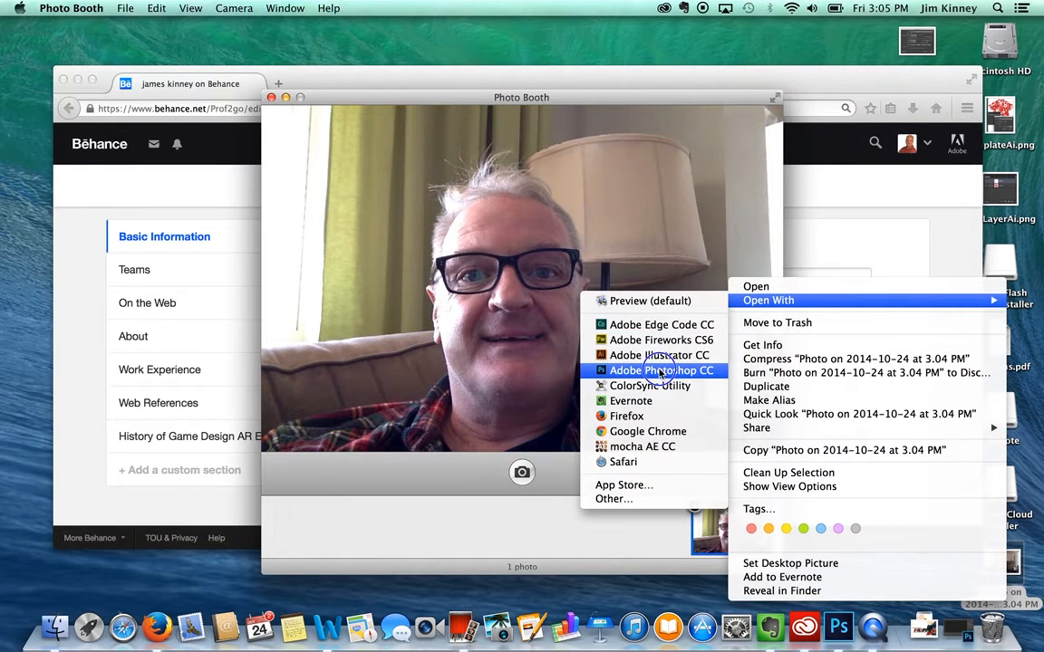
pyautogui.click(661, 373)
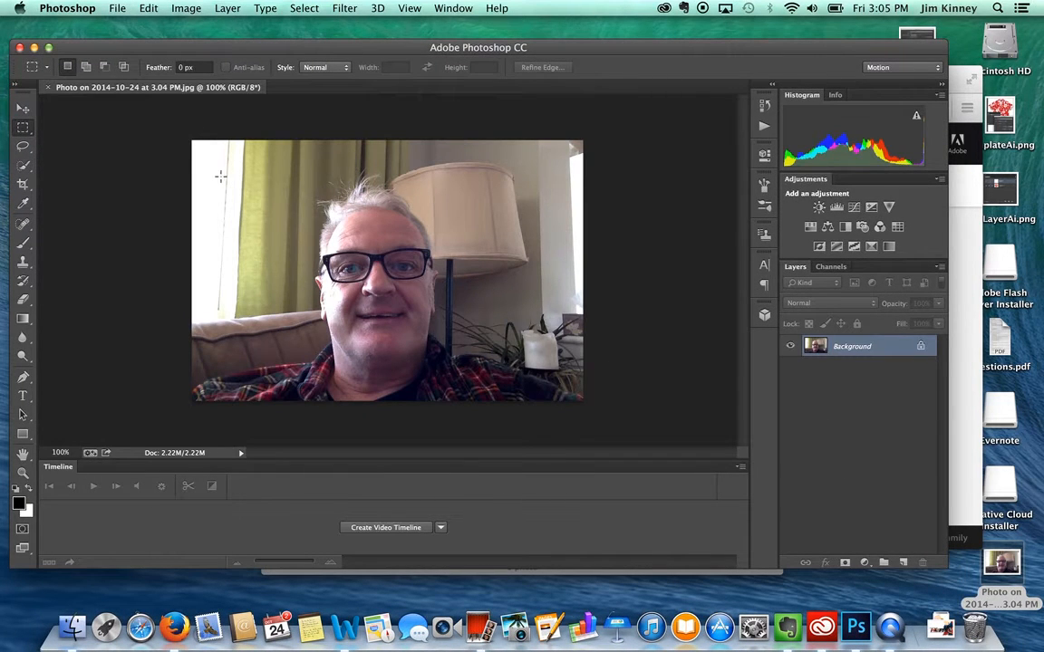
# Pick the Crop tool and set its ratio option to W x H x Resolution.
pyautogui.click(25, 185)
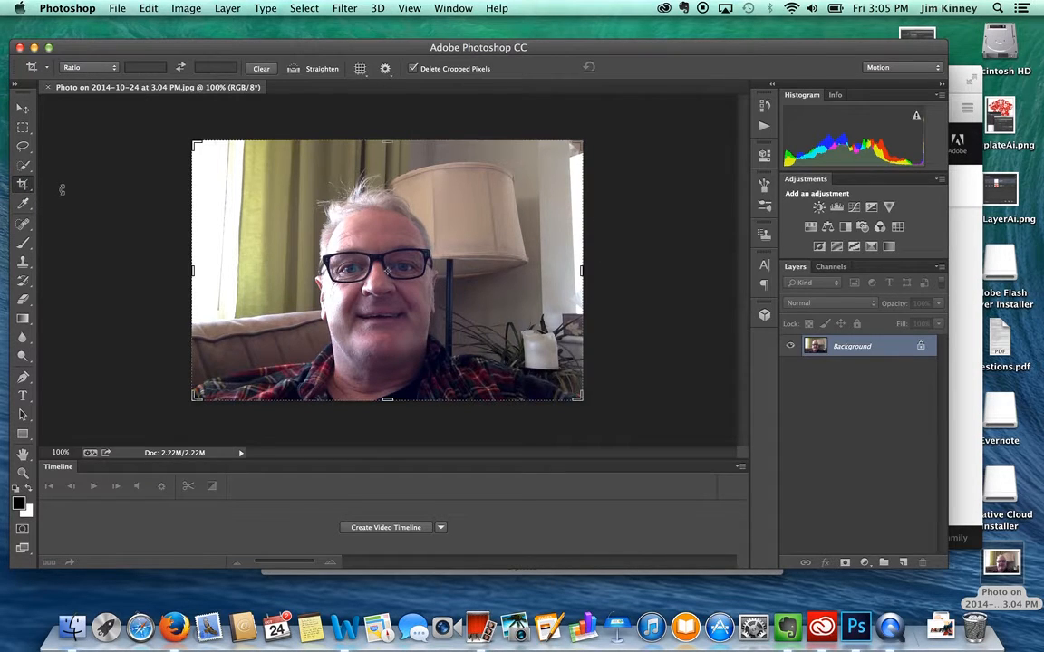
pyautogui.click(91, 68)
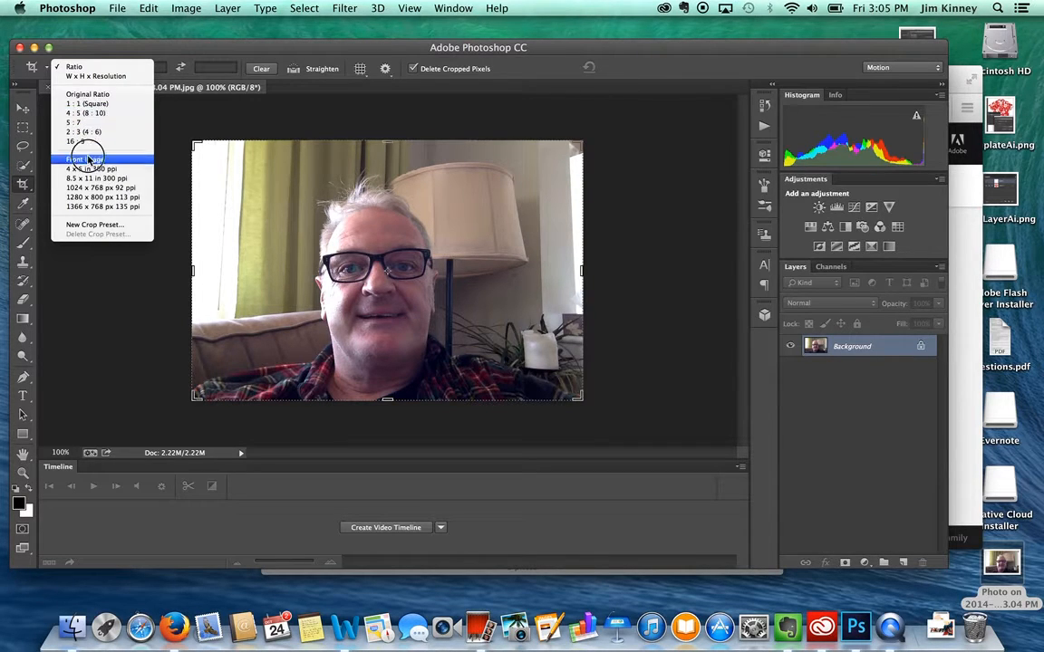
pyautogui.click(103, 77)
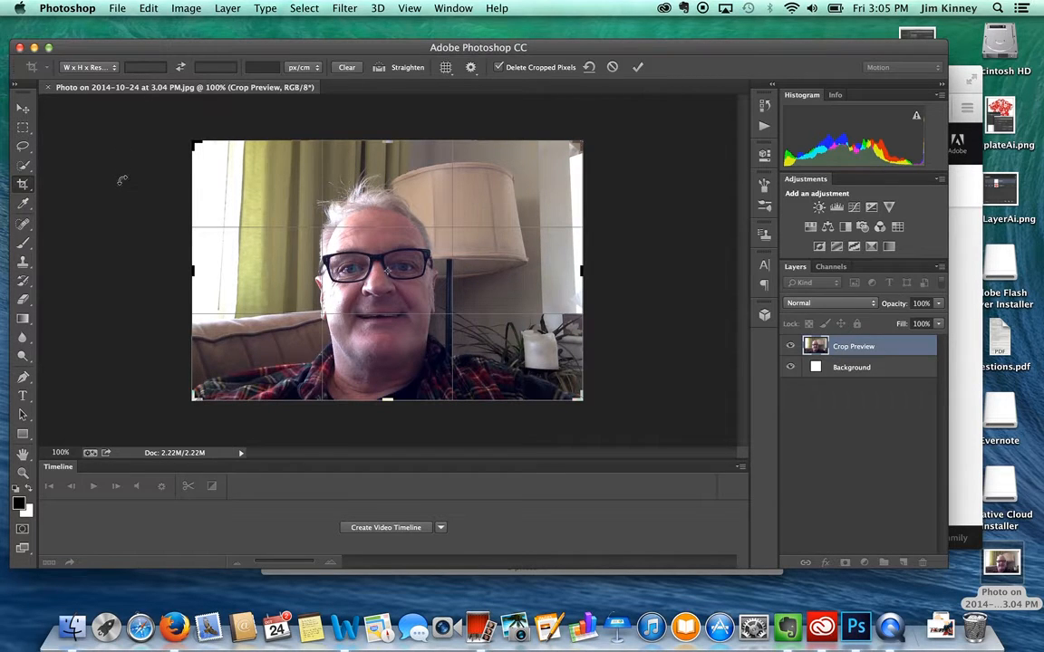
pyautogui.scroll(4, 121, 181)
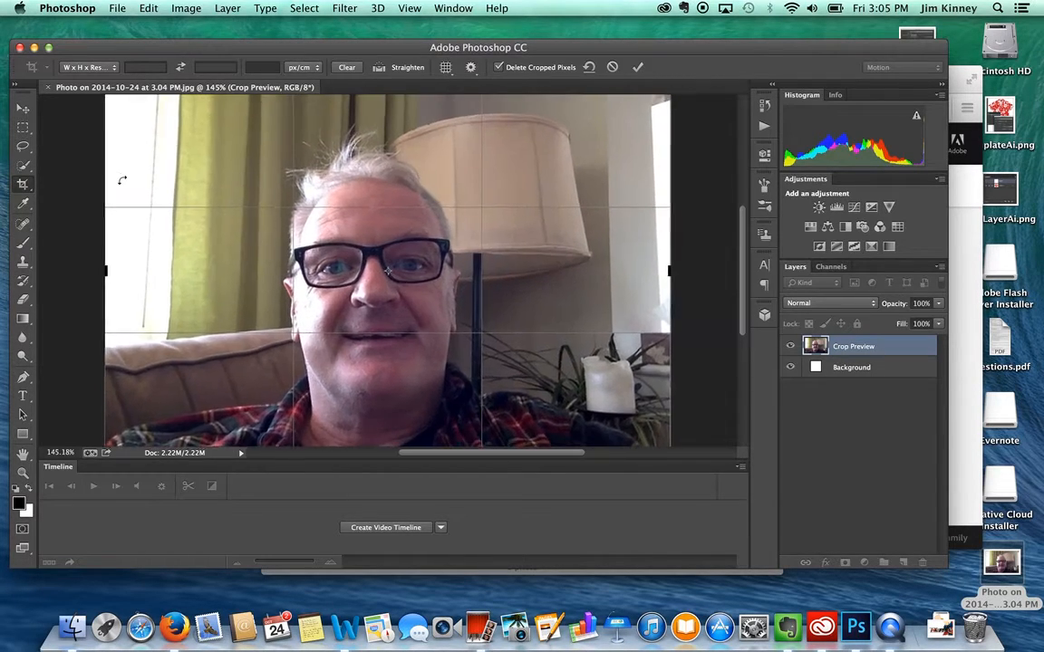
pyautogui.scroll(-3, 122, 181)
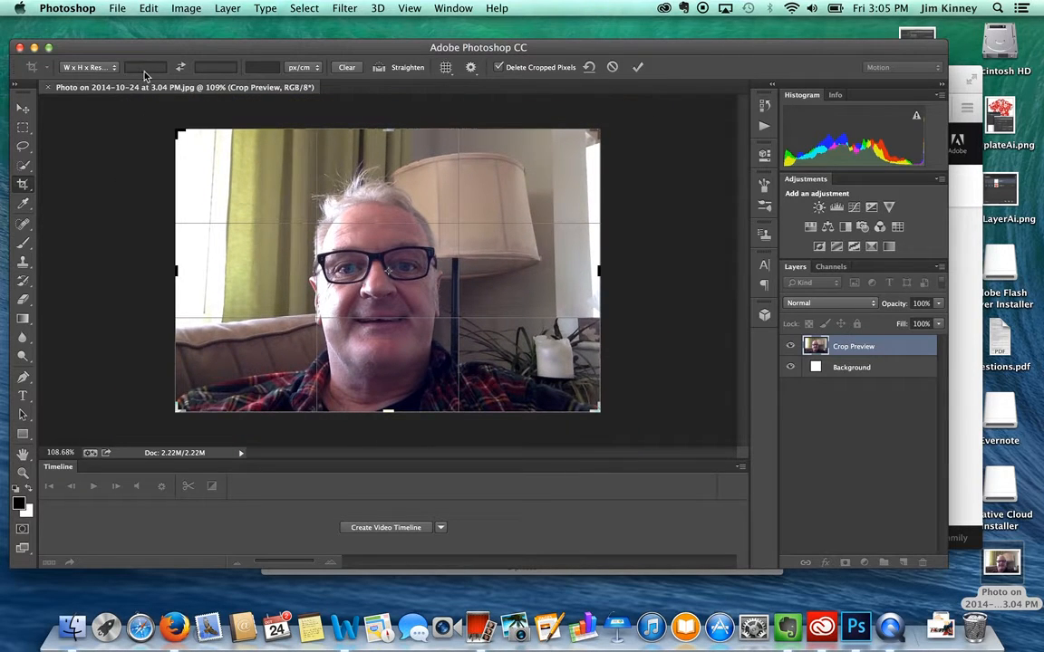
# Enter a 276 px width, 276 px height and 96 pixels/inch resolution for the crop.
pyautogui.click(143, 69)
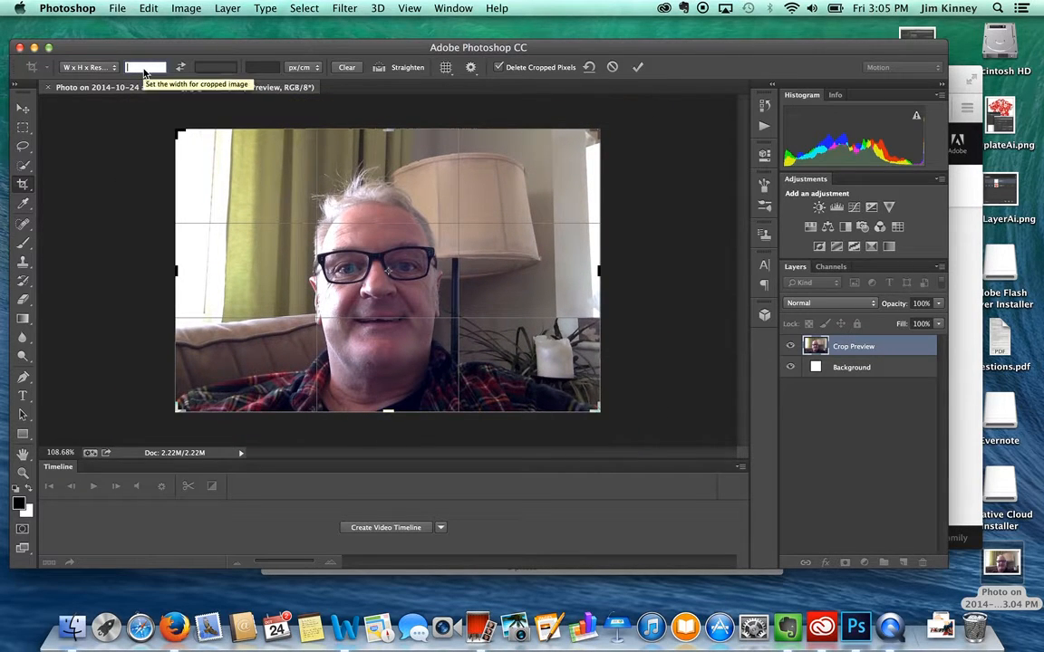
pyautogui.write('276 px')
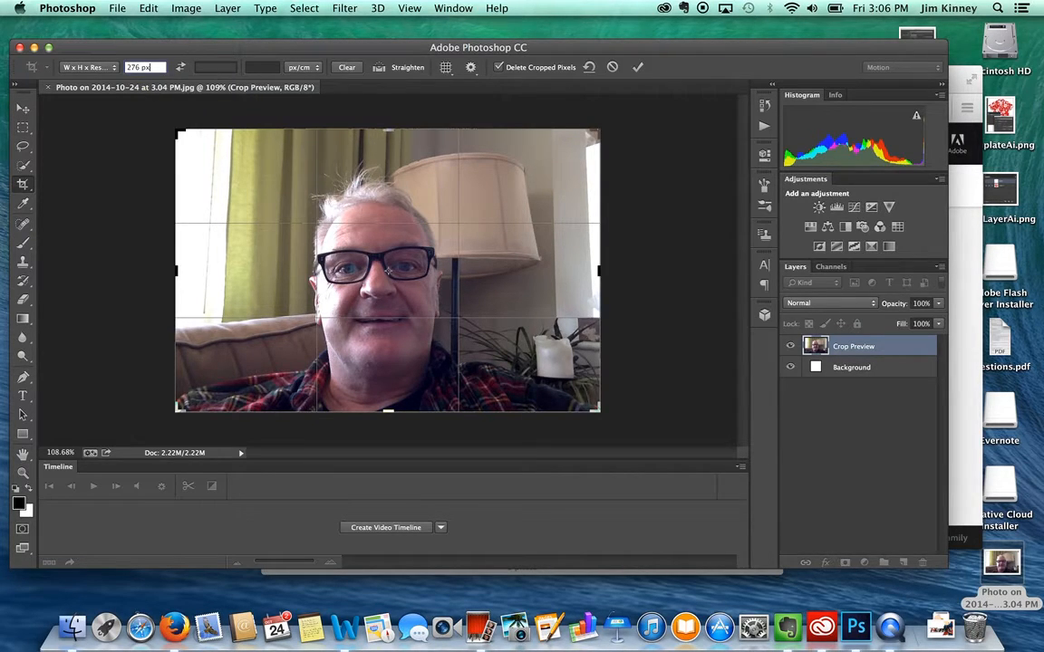
pyautogui.press('Tab')
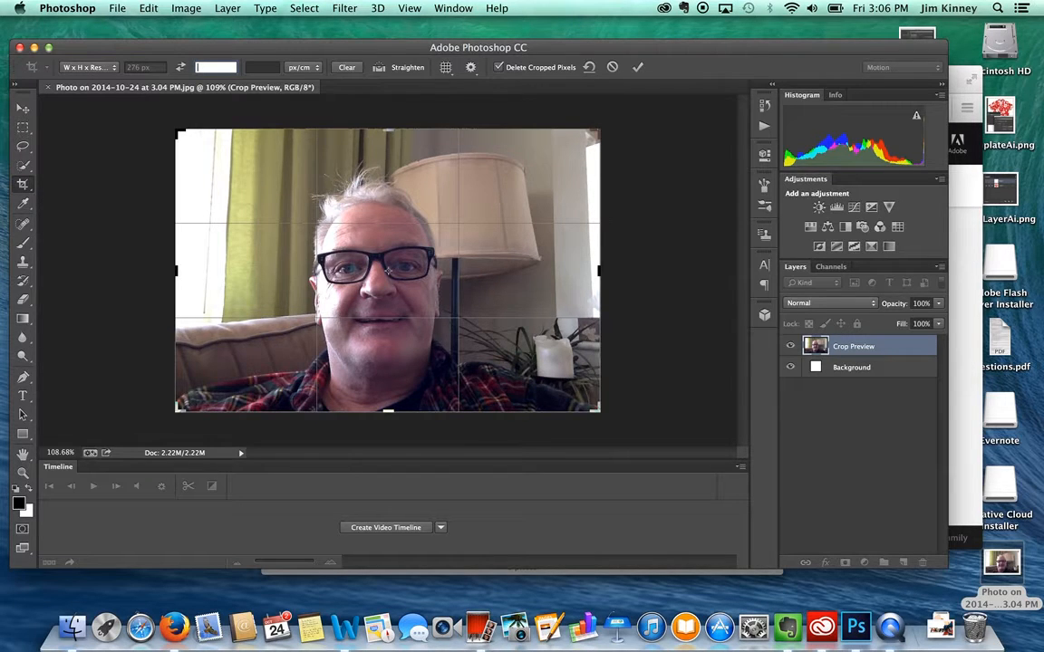
pyautogui.write('276 p')
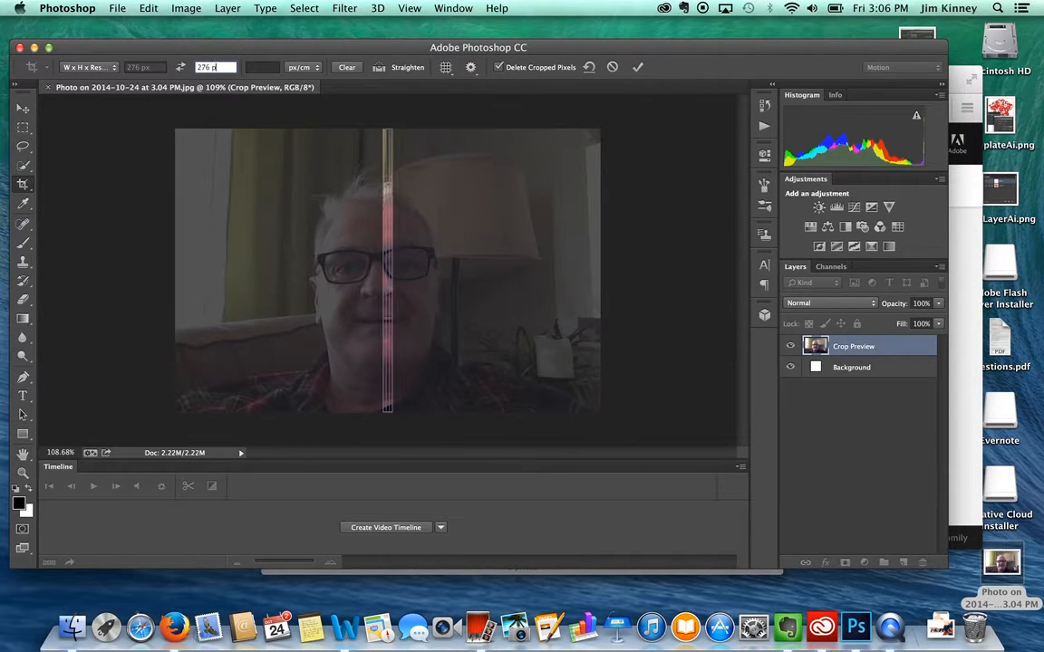
pyautogui.press('Return')
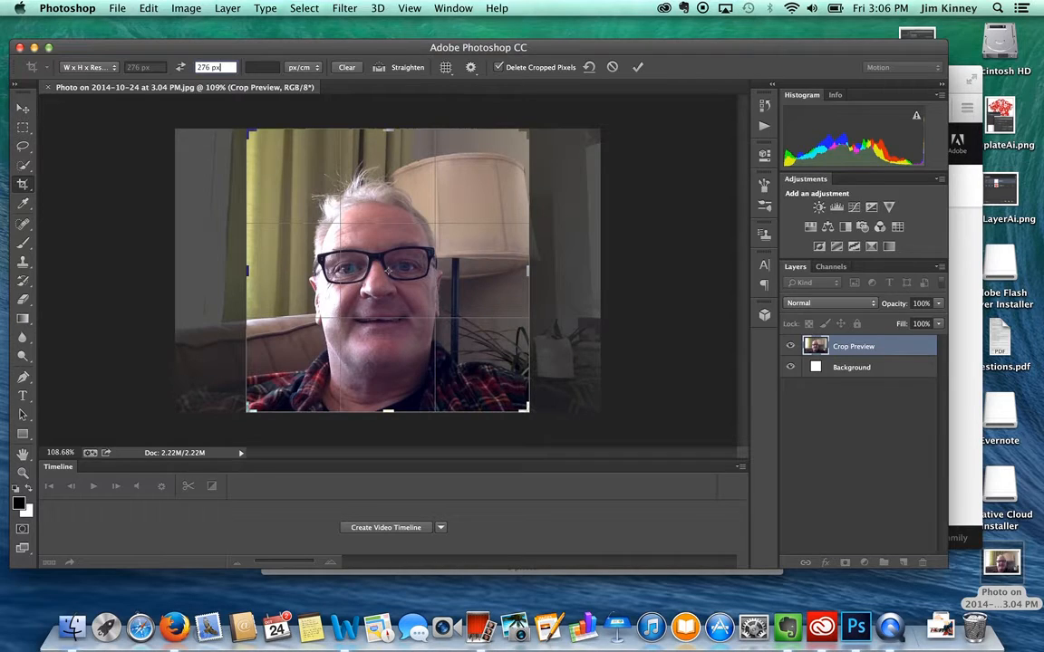
pyautogui.press('Tab')
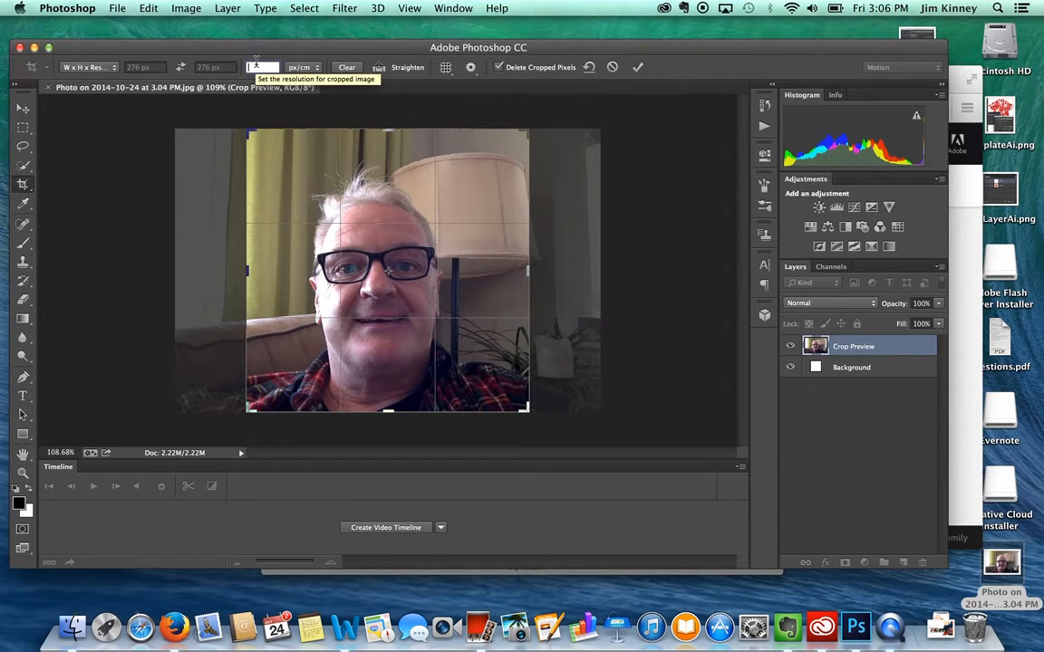
pyautogui.write('96')
pyautogui.click(296, 73)
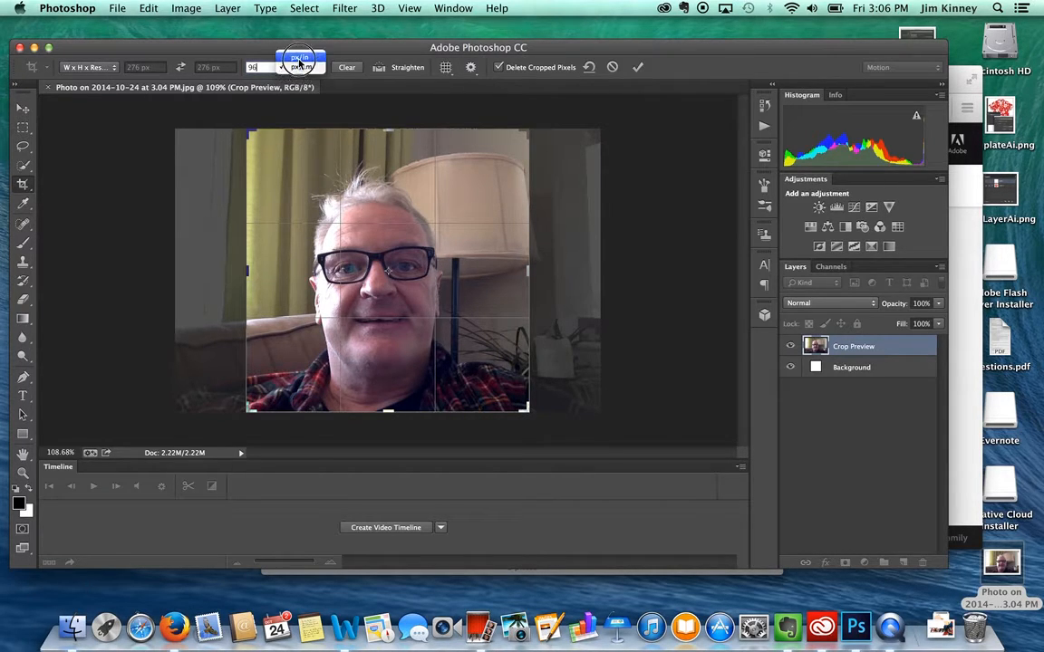
pyautogui.click(299, 59)
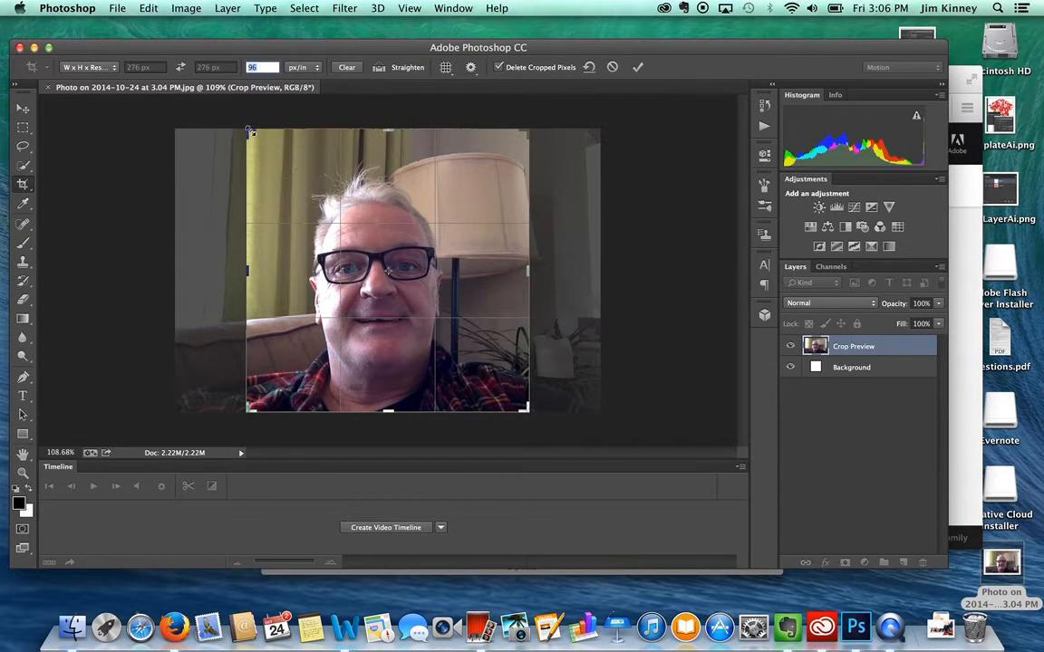
# Fit the square crop around the face and apply it.
pyautogui.moveTo(261, 136); pyautogui.dragTo(261, 159)
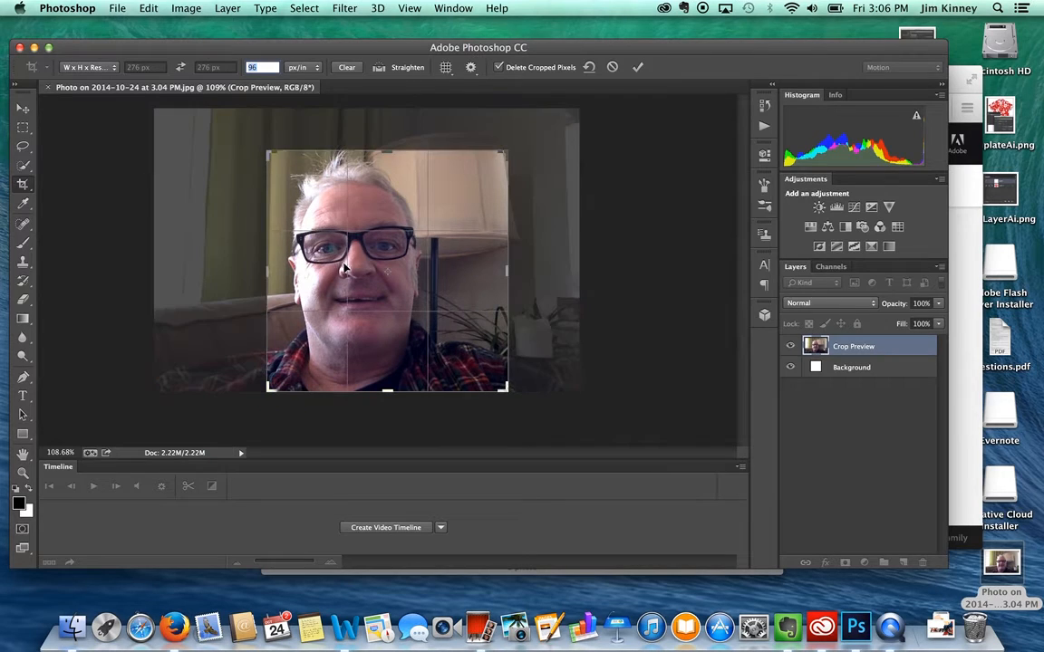
pyautogui.moveTo(357, 266); pyautogui.dragTo(385, 272)
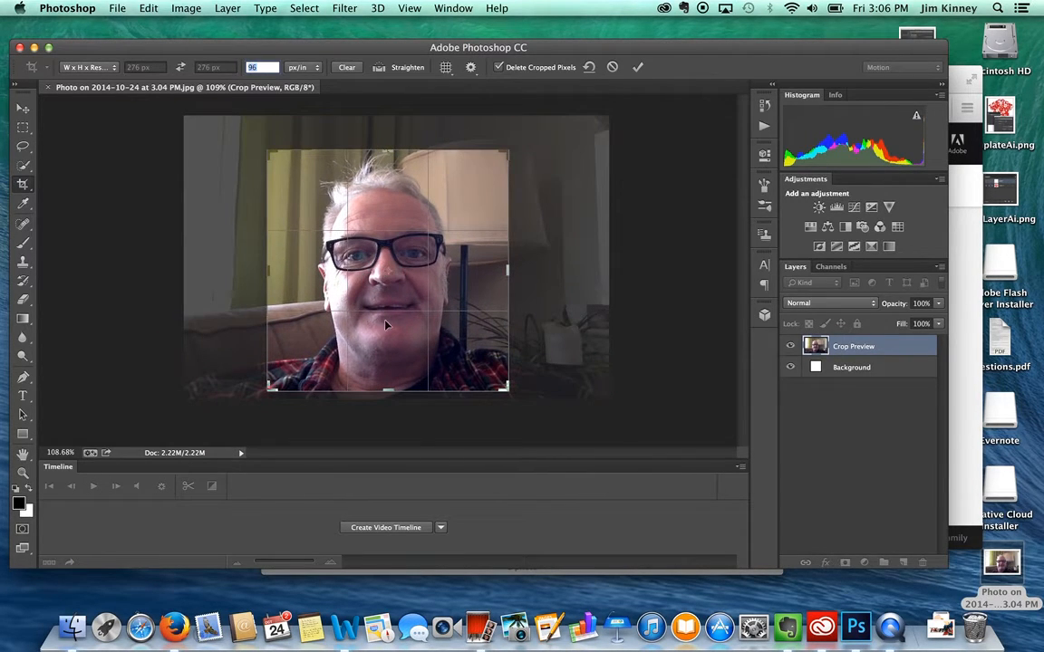
pyautogui.press('Return')
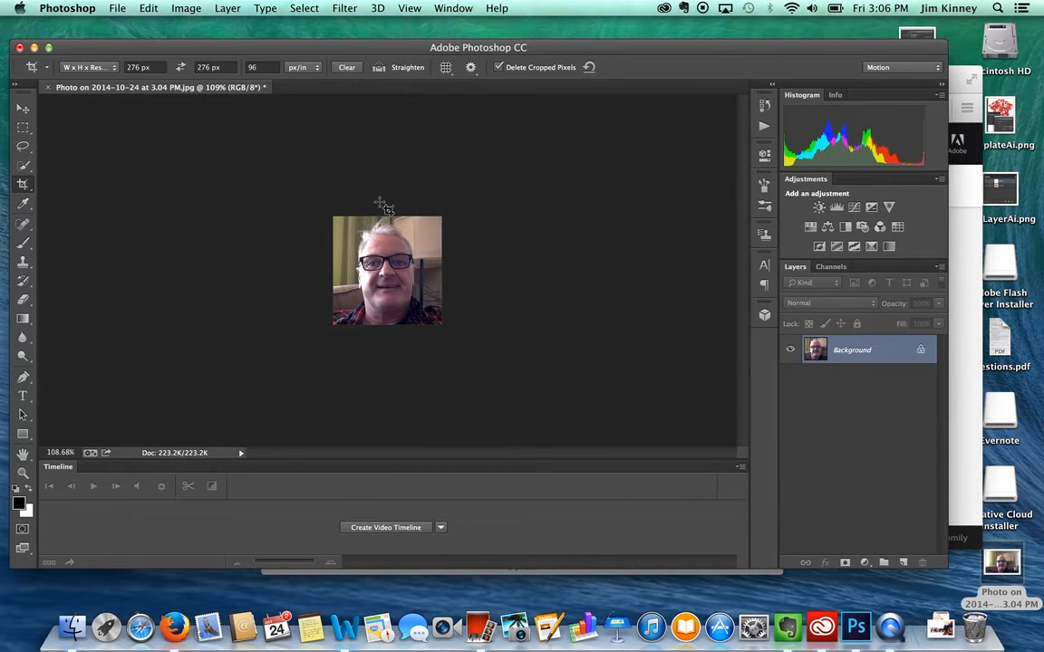
# Open File > Save for Web for the 276 x 276 px headshot.
pyautogui.click(115, 8)
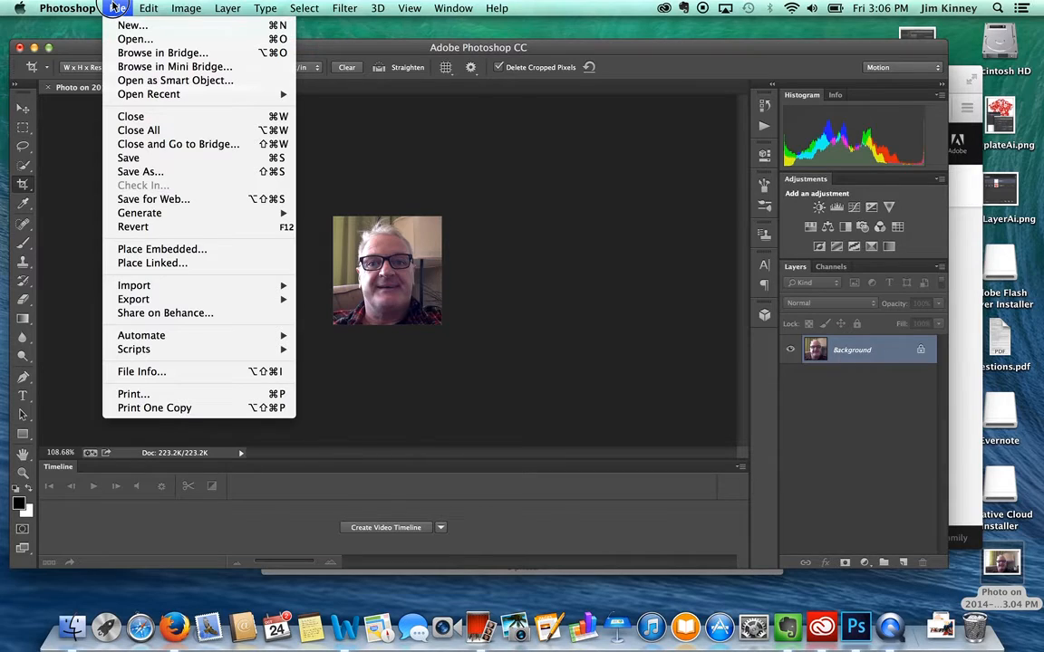
pyautogui.click(147, 202)
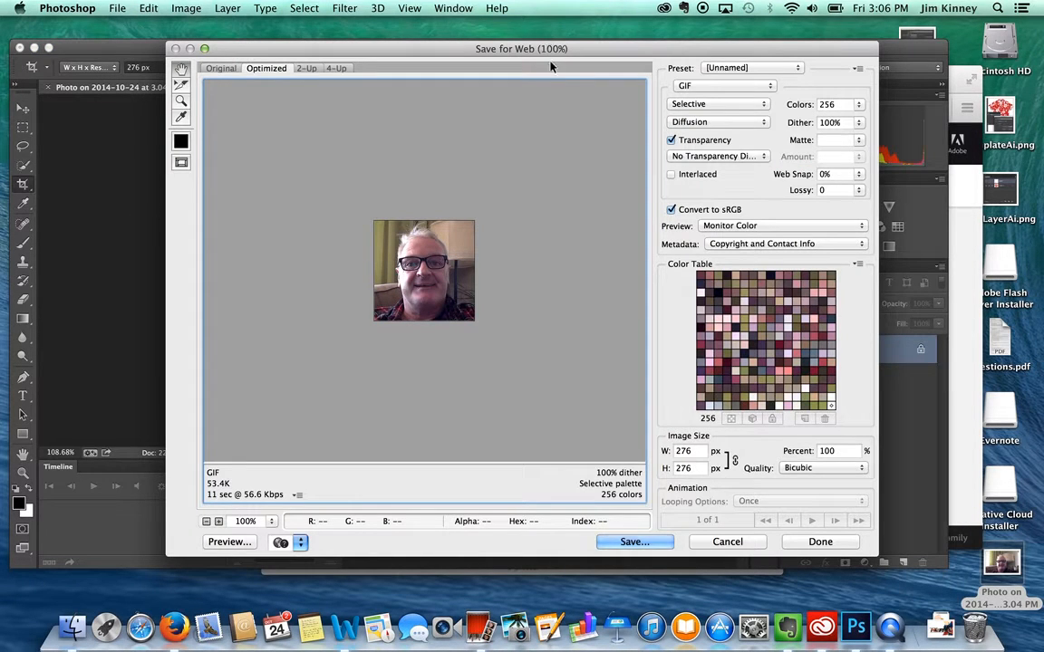
# Set the web export to JPEG with the JPEG High preset (quality 60), then choose Save.
pyautogui.click(696, 86)
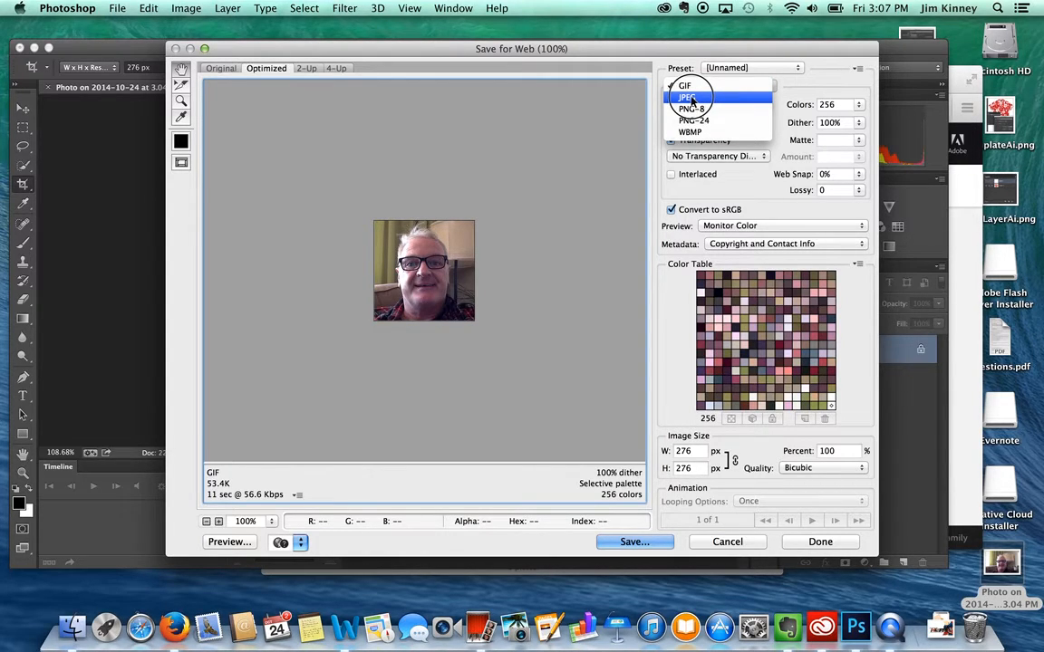
pyautogui.click(691, 98)
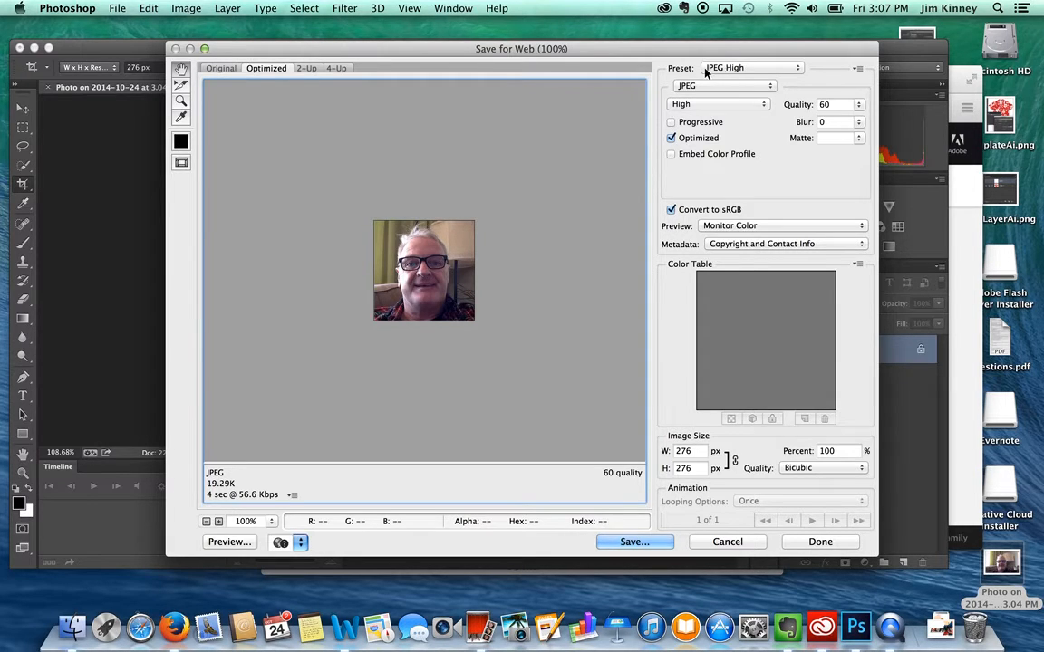
pyautogui.click(726, 69)
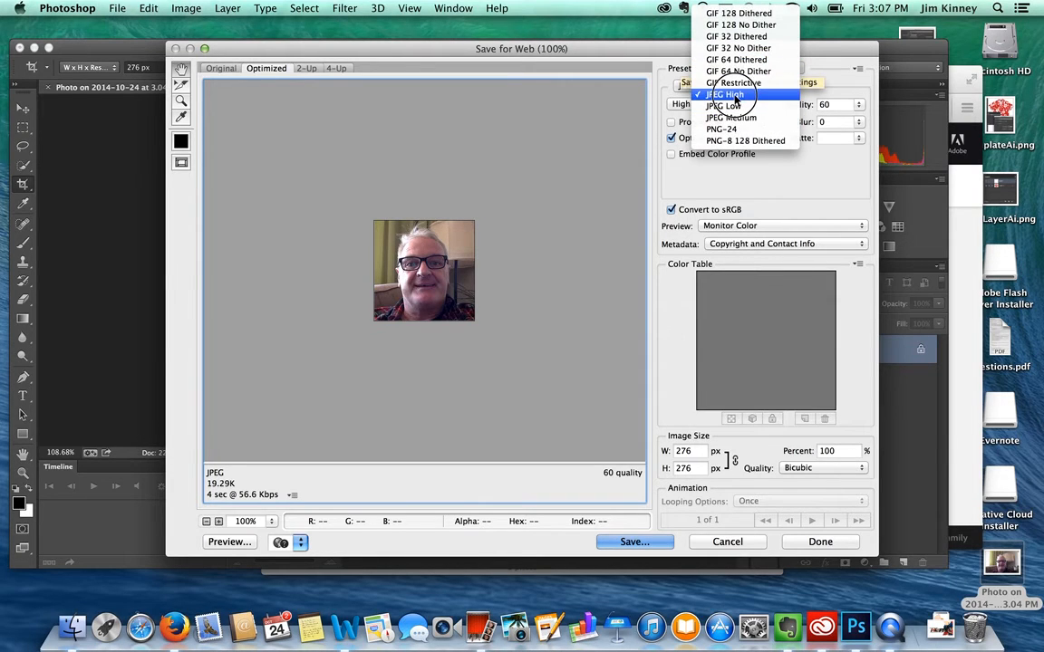
pyautogui.click(733, 96)
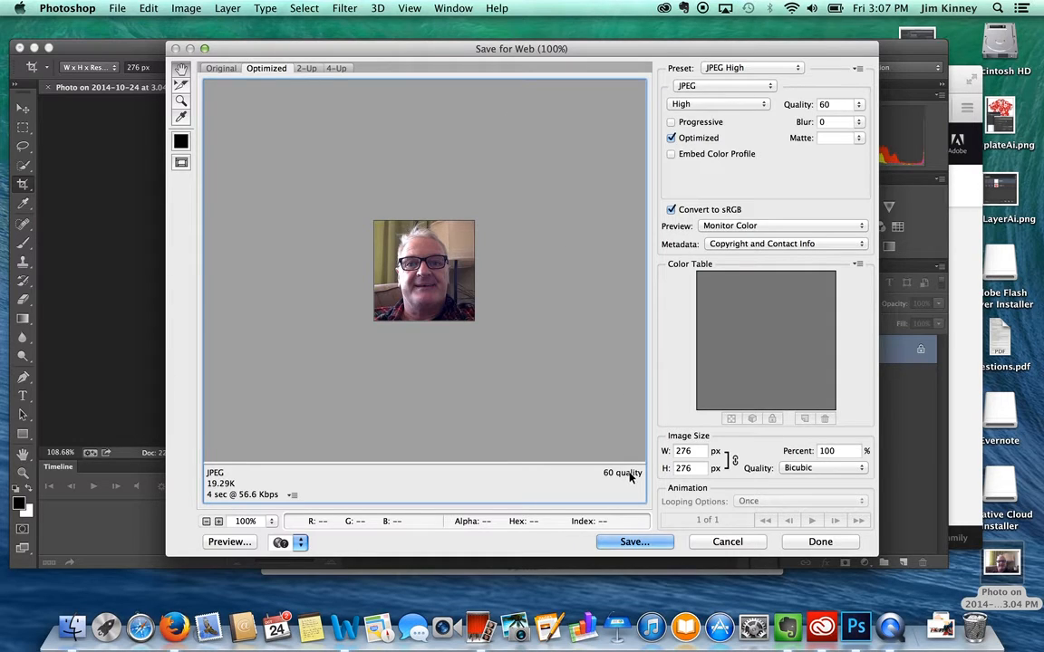
pyautogui.click(633, 541)
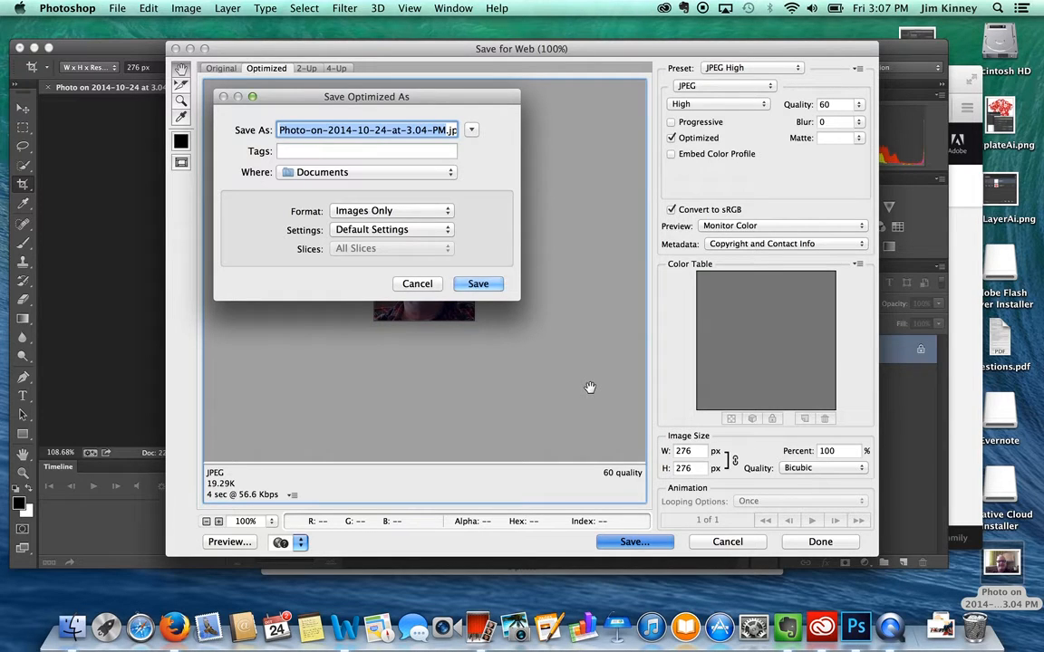
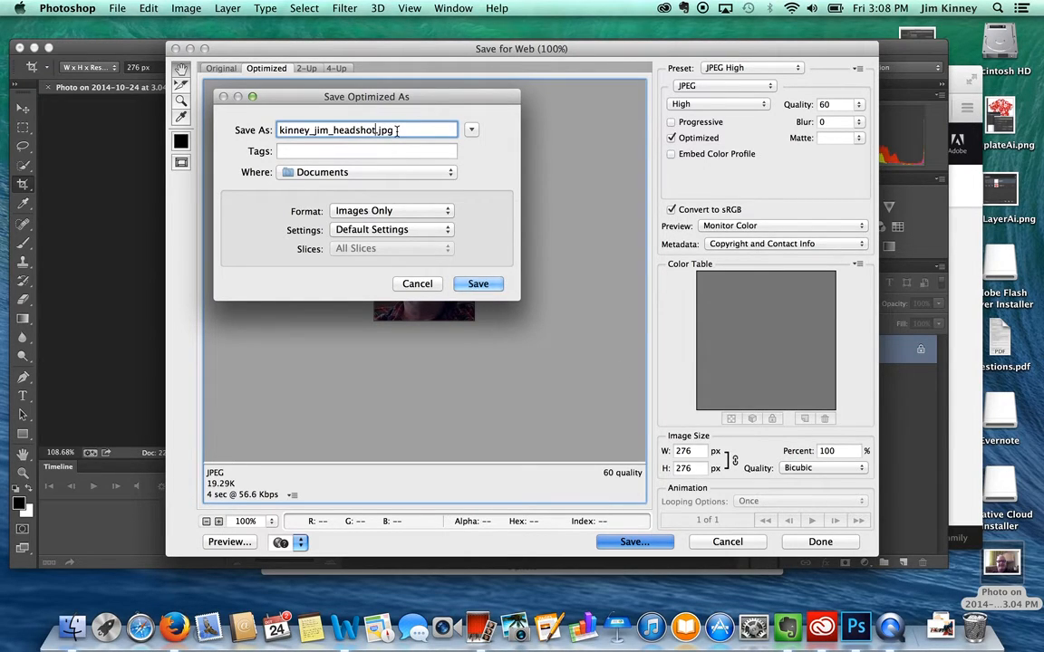
# Name the file after the owner with '_headshot', tagged 'headshot' and the owner's first name.
pyautogui.click(335, 150)
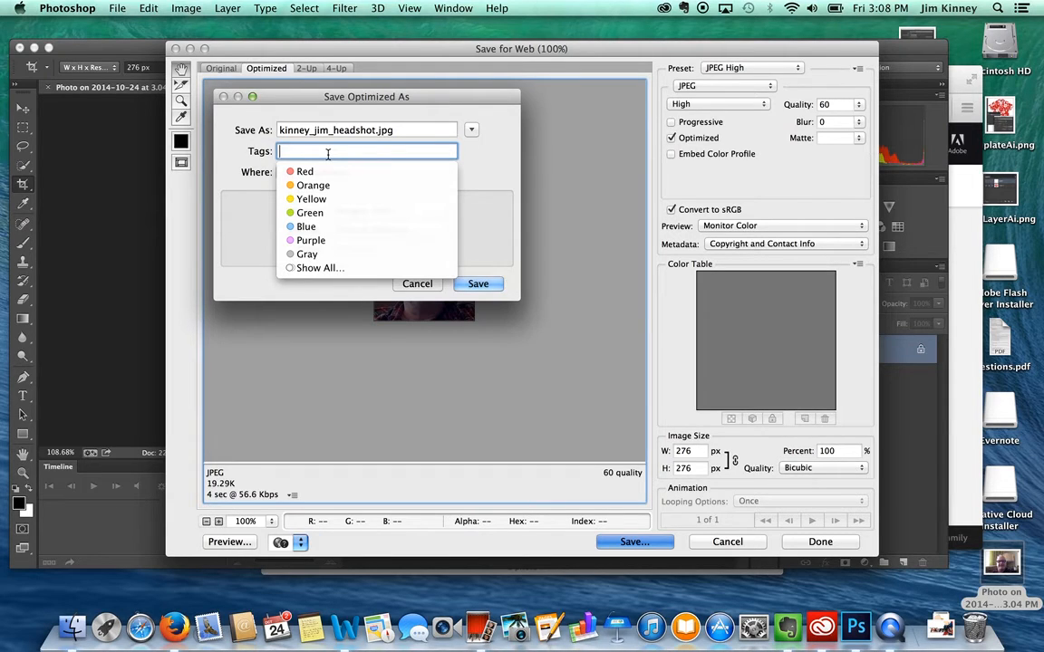
pyautogui.write('head')
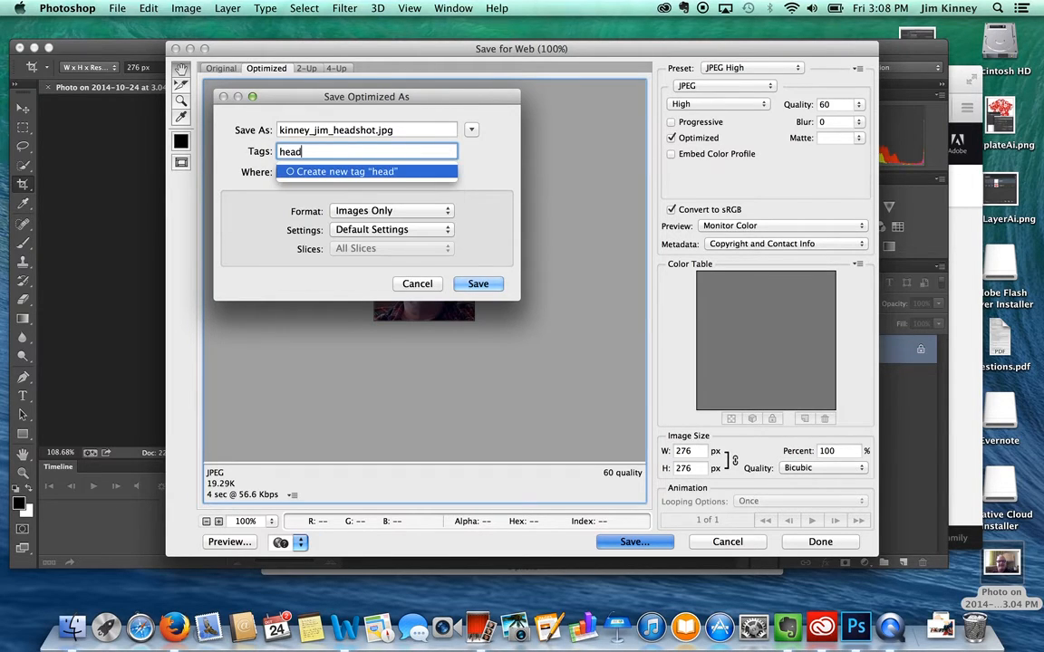
pyautogui.write('shot')
pyautogui.press('Return')
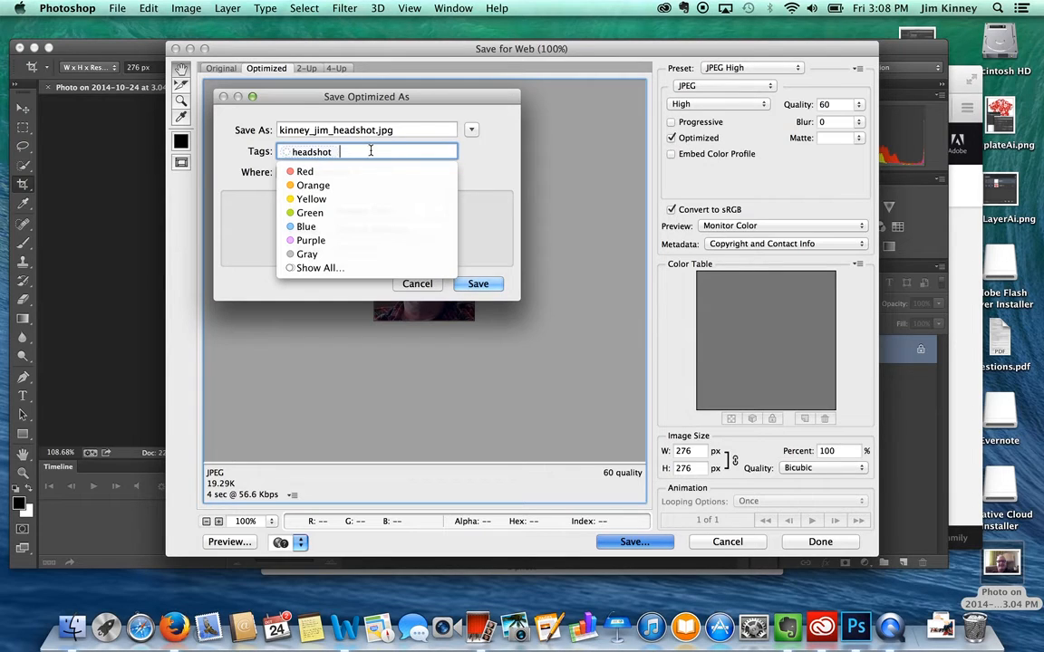
pyautogui.write('jim')
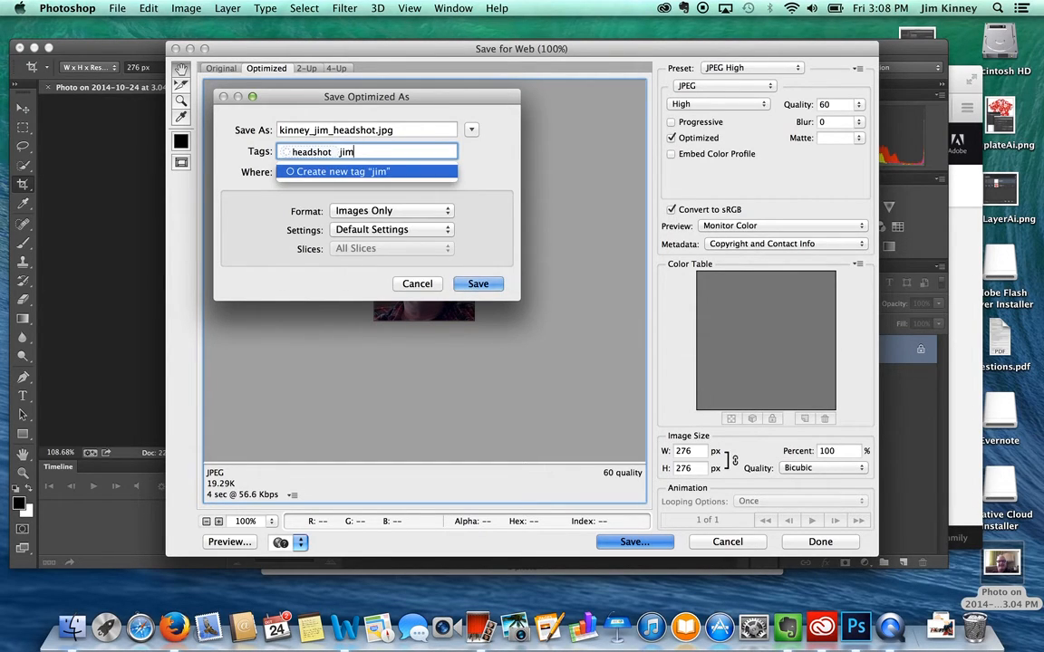
pyautogui.press('Return')
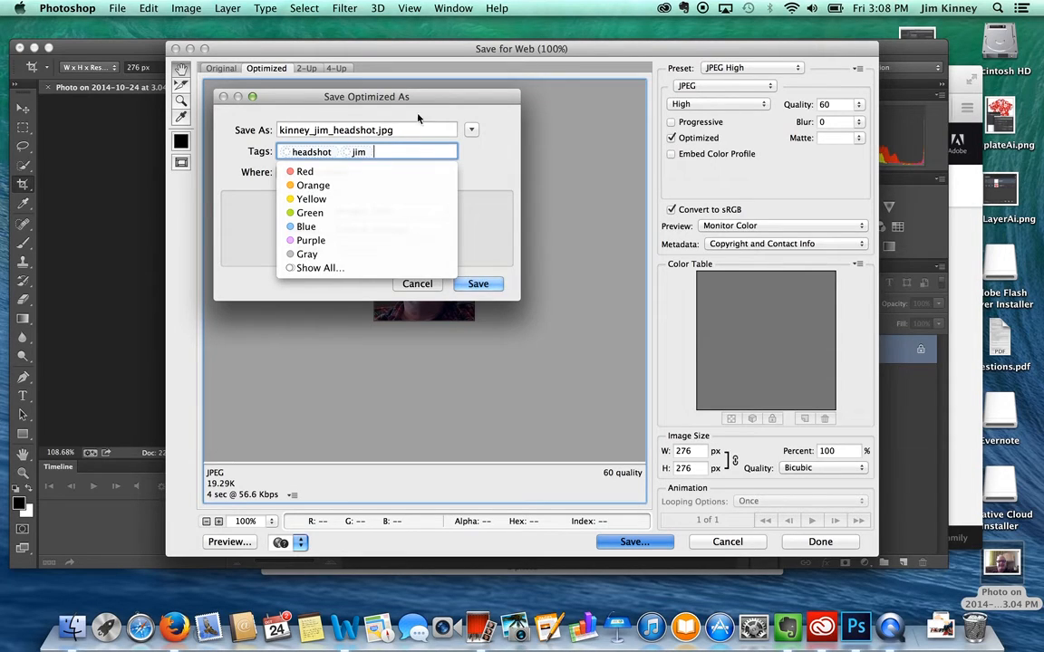
pyautogui.click(473, 223)
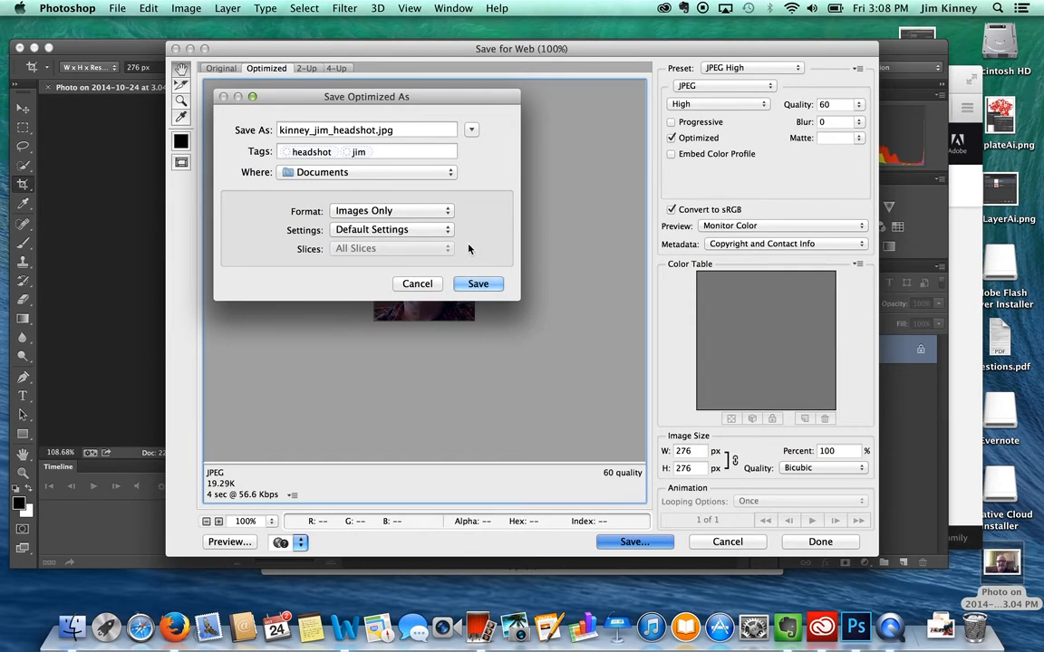
# Save the optimized JPEG to the Desktop.
pyautogui.click(314, 175)
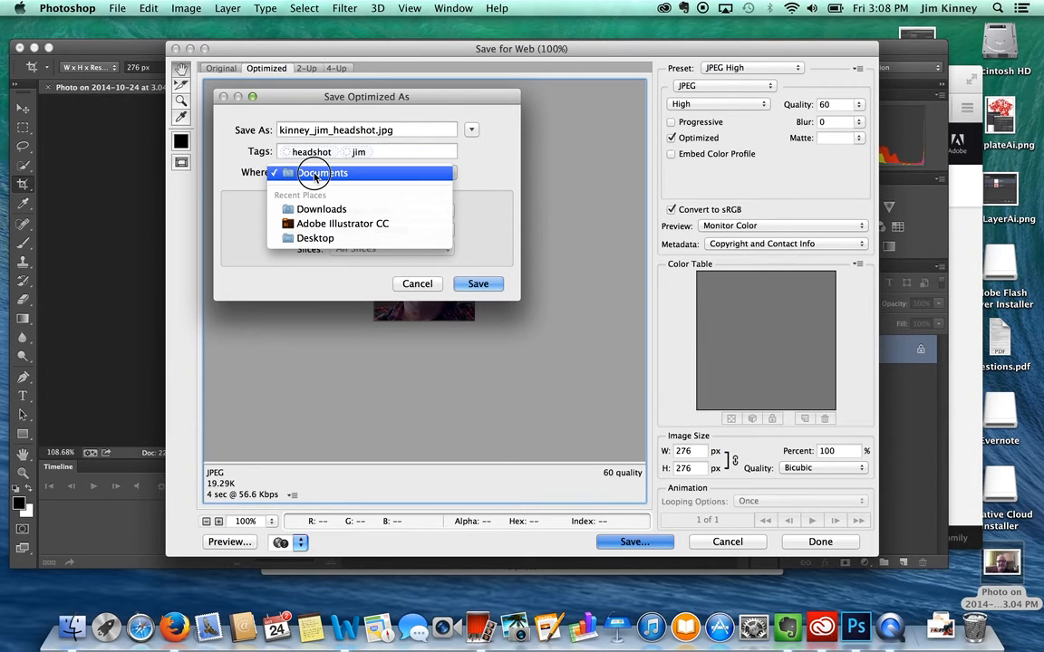
pyautogui.click(304, 239)
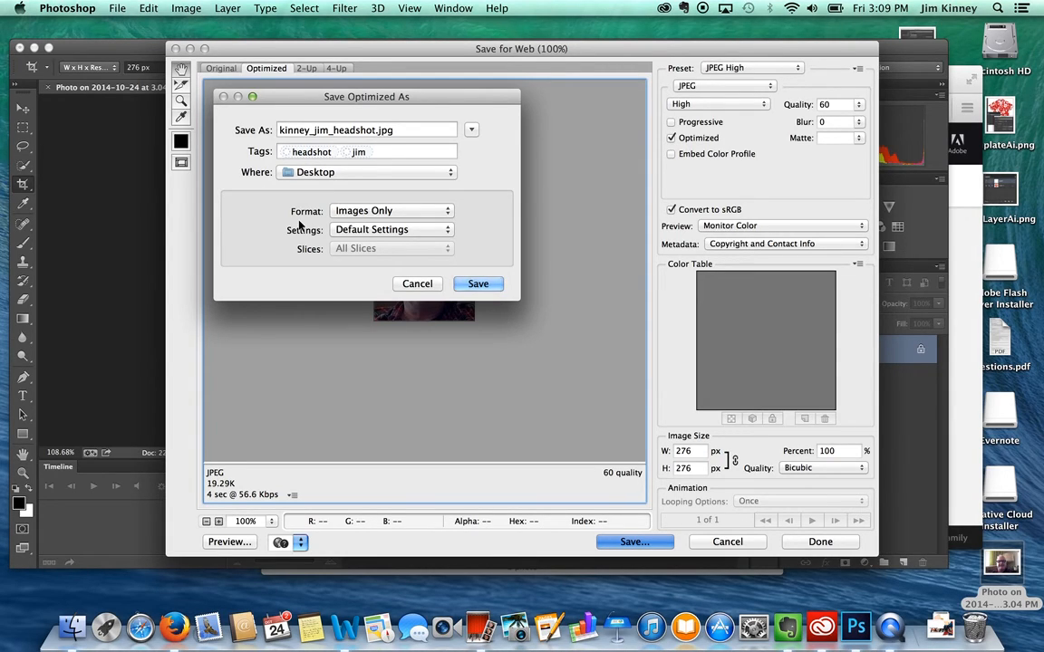
pyautogui.click(474, 286)
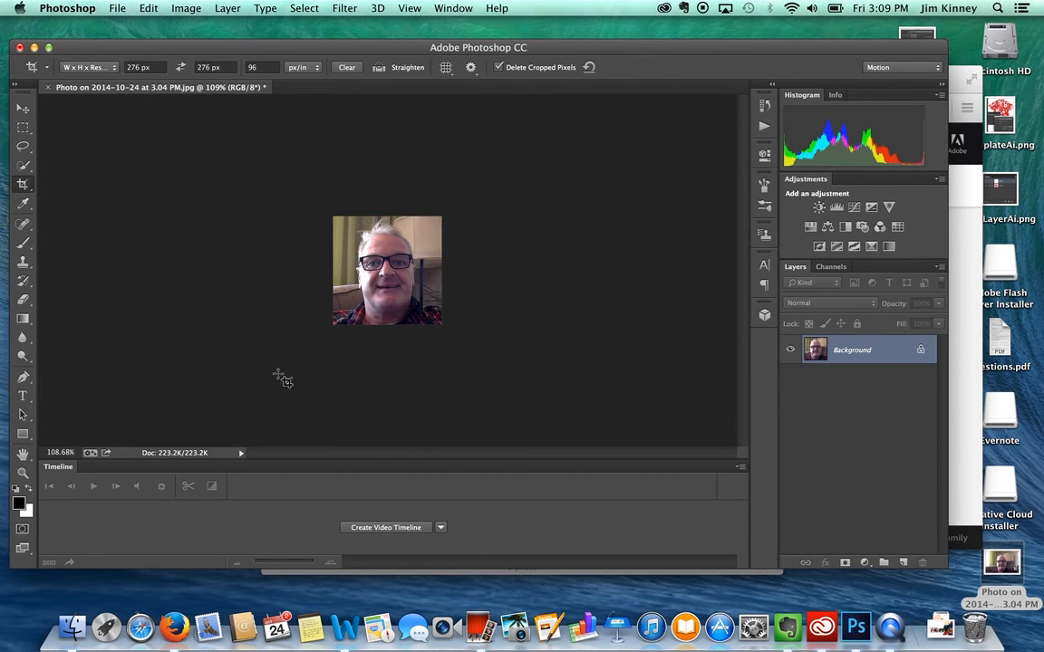
pyautogui.click(174, 628)
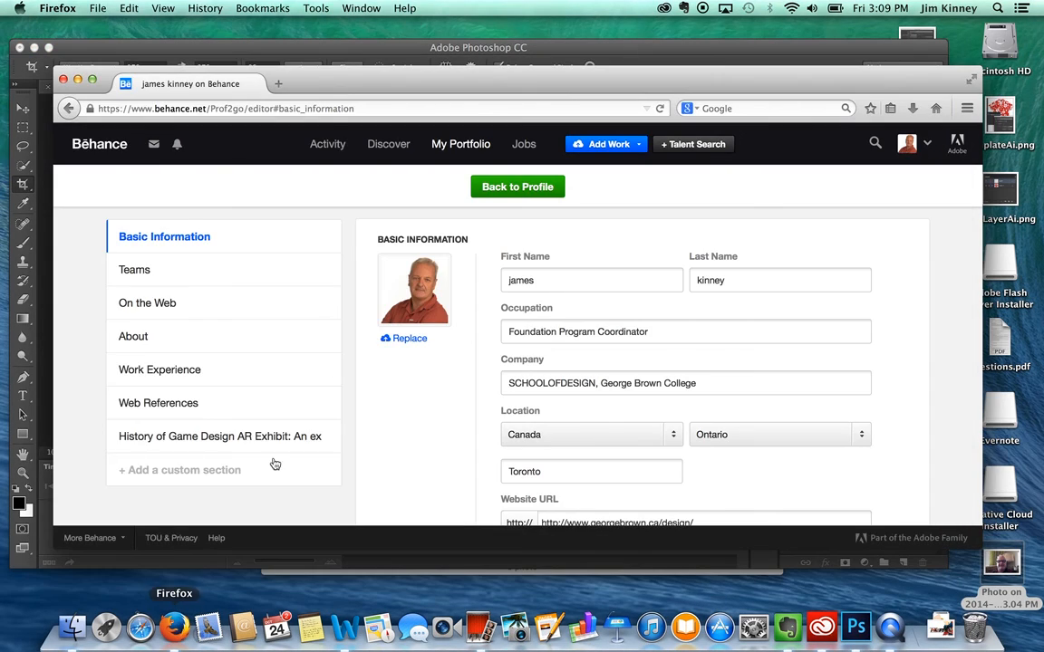
pyautogui.click(407, 339)
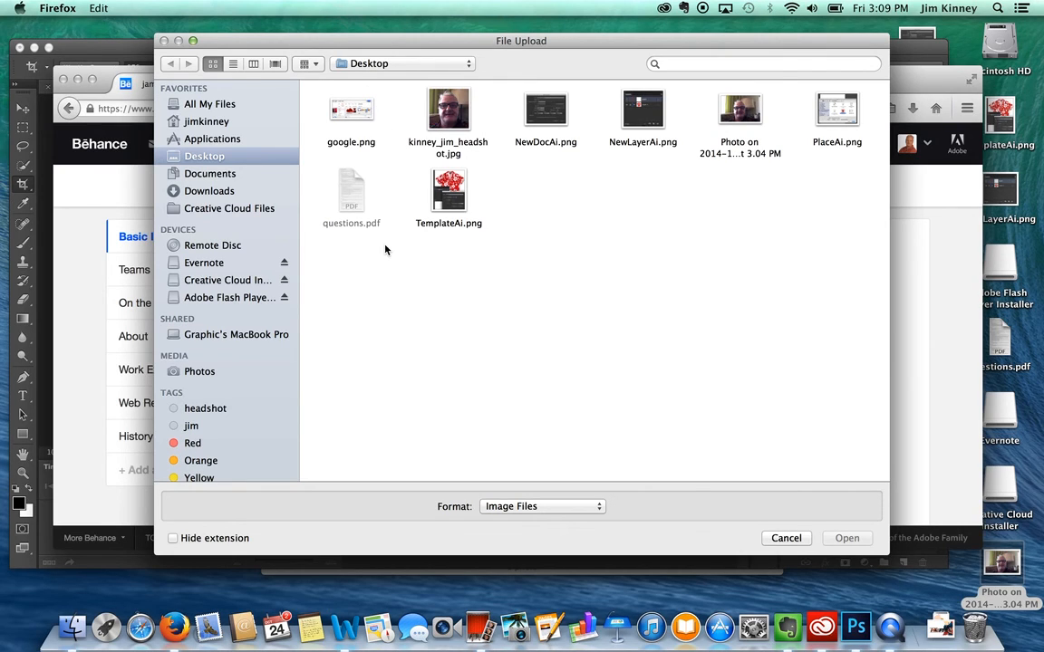
pyautogui.click(446, 112)
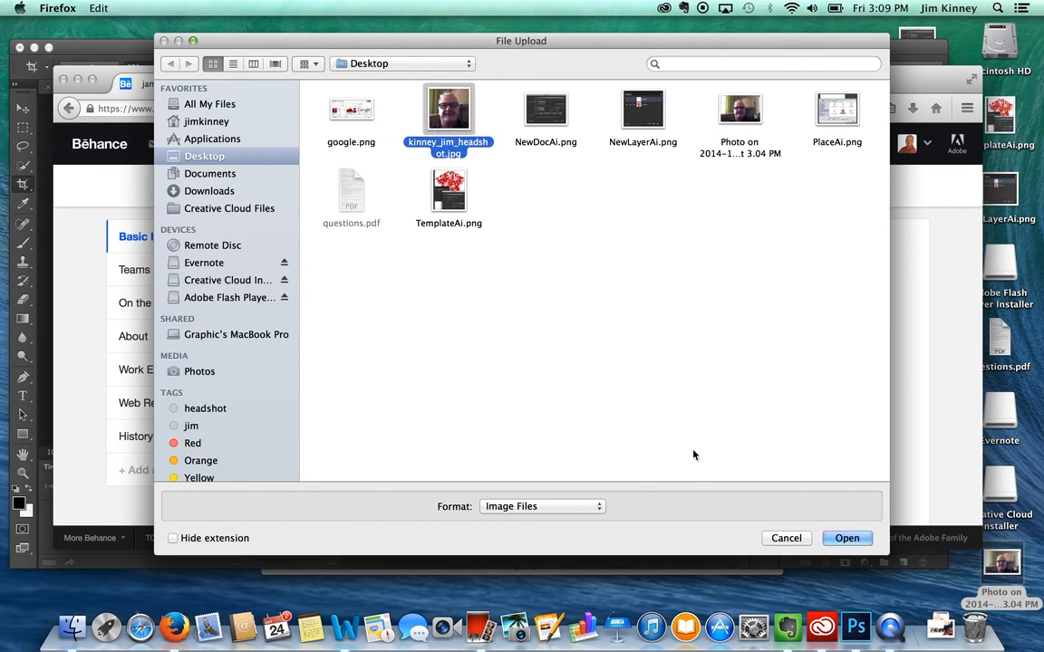
pyautogui.click(846, 538)
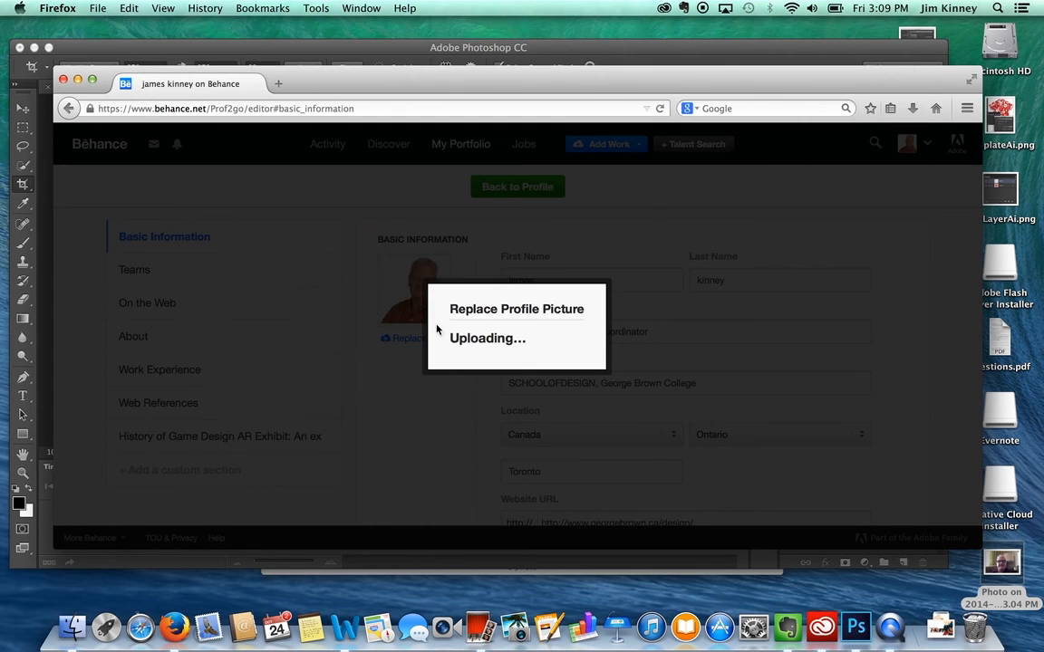